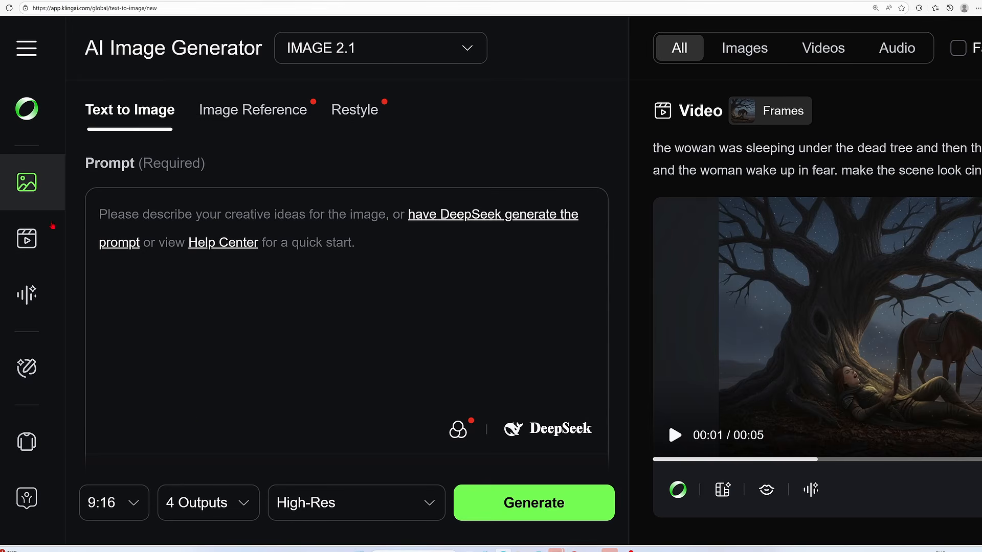
Step: Open the Kling O1 creation page and look through its Elements, Transformation, Video Reference and Frames modes
{"action": "left_click", "coordinate": [26, 109]}
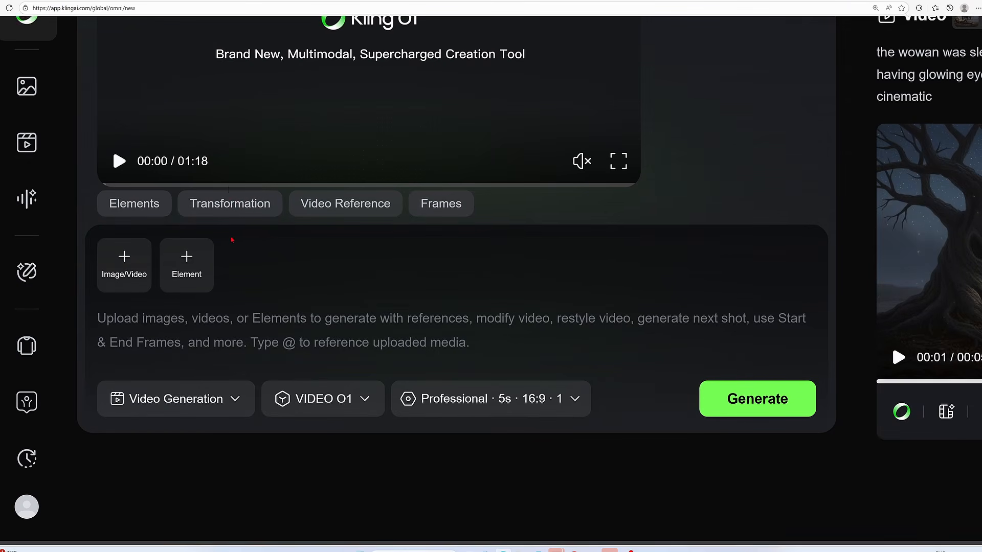
{"action": "scroll", "coordinate": [231, 240], "scroll_direction": "up", "scroll_amount": 1}
{"action": "left_click", "coordinate": [144, 259]}
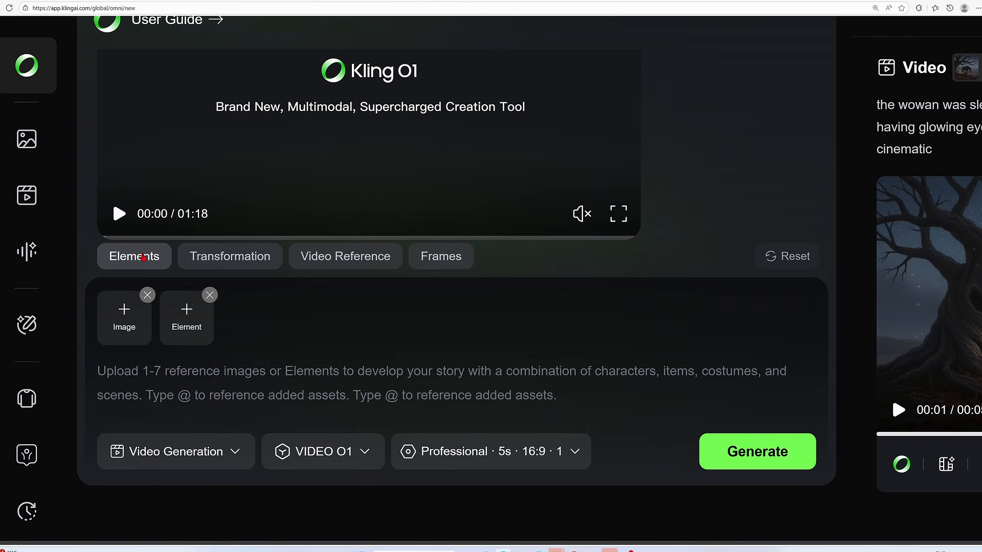
{"action": "left_click", "coordinate": [247, 257]}
{"action": "left_click", "coordinate": [360, 260]}
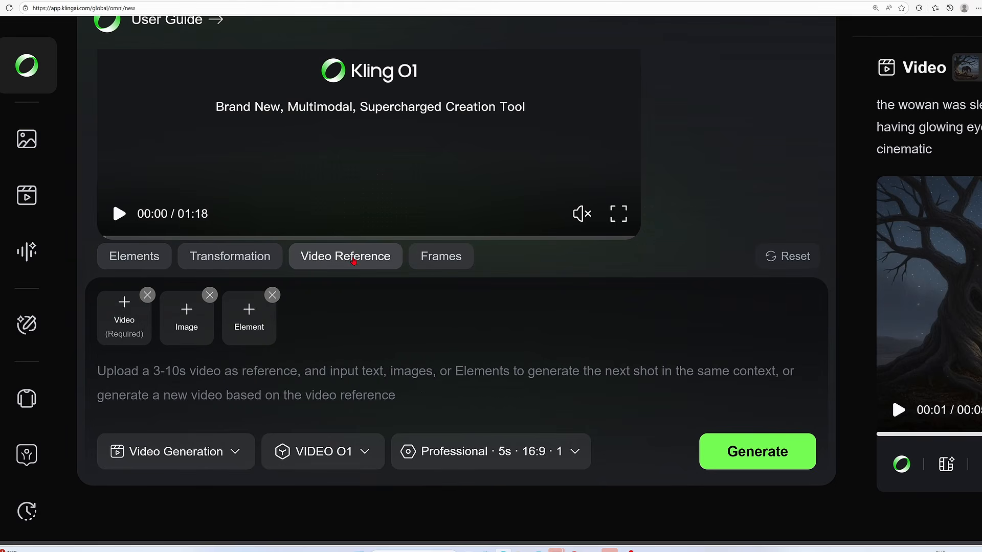
{"action": "left_click", "coordinate": [440, 256]}
{"action": "scroll", "coordinate": [805, 405], "scroll_direction": "up", "scroll_amount": 1}
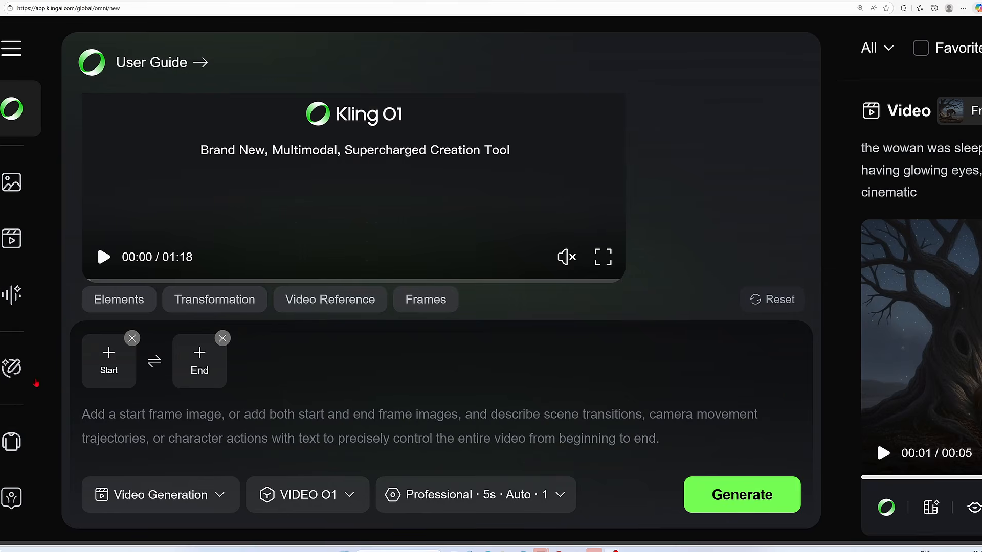
{"action": "left_click", "coordinate": [168, 305]}
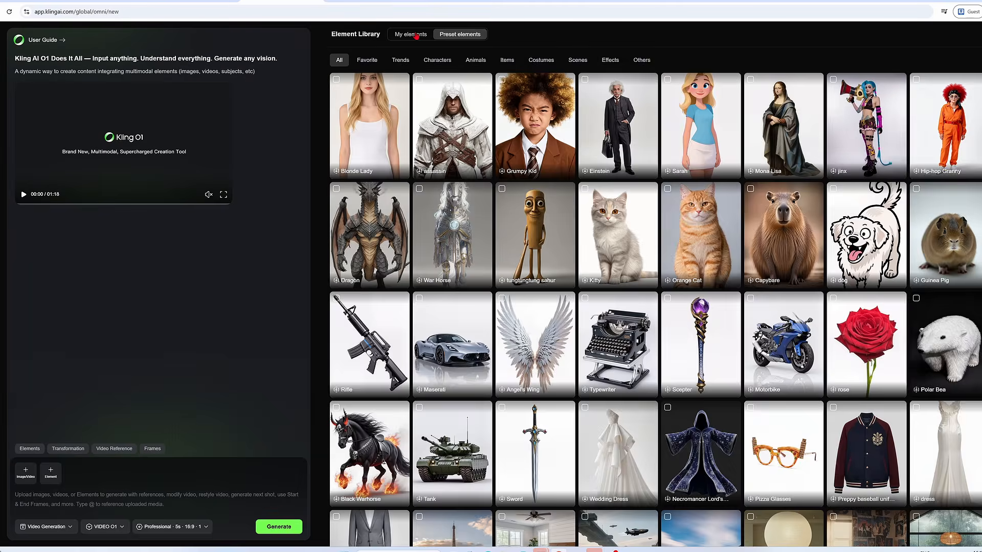
Step: Start a new Characters element in My elements and add the four reference images of the blond man on the rock
{"action": "left_click", "coordinate": [414, 40]}
{"action": "left_click", "coordinate": [408, 68]}
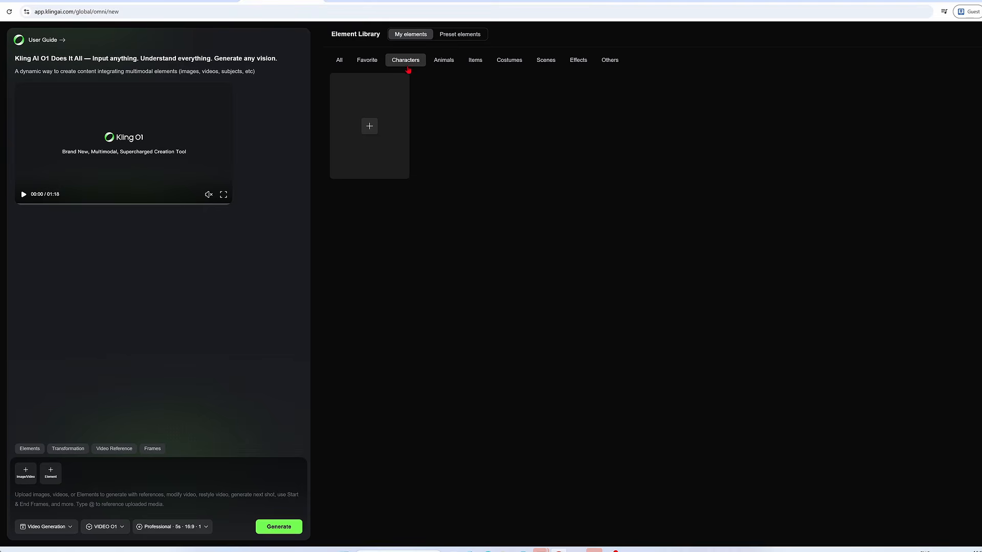
{"action": "left_click", "coordinate": [370, 126]}
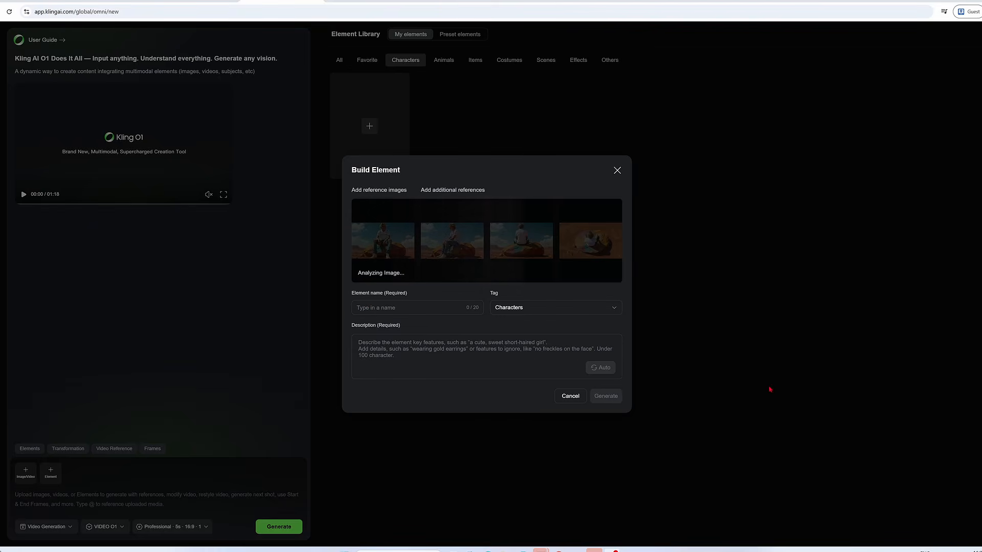
Step: Name the character element Skilldestiny, fill its description automatically and generate the element
{"action": "left_click", "coordinate": [368, 307]}
{"action": "type", "text": "Skilldestiny"}
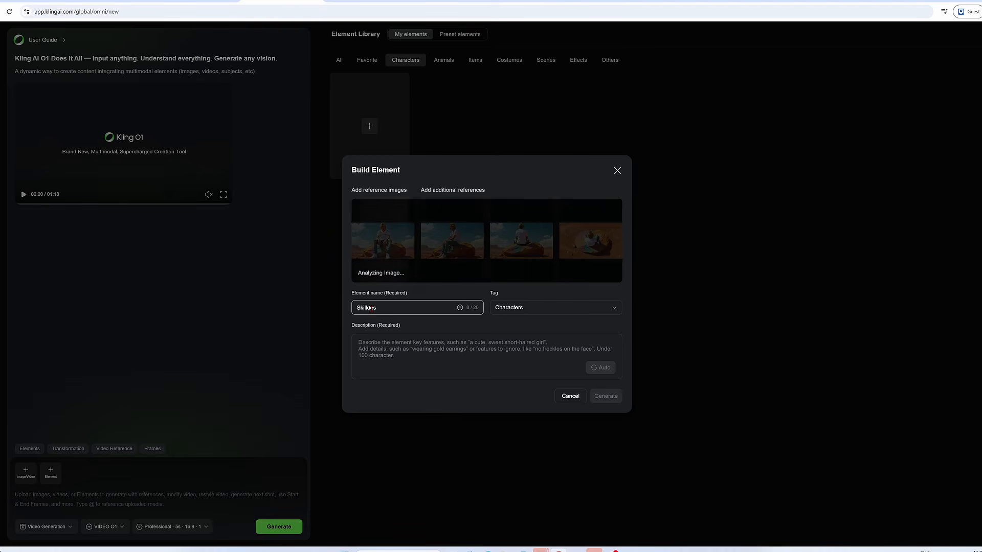
{"action": "left_click", "coordinate": [376, 338]}
{"action": "left_click", "coordinate": [601, 371]}
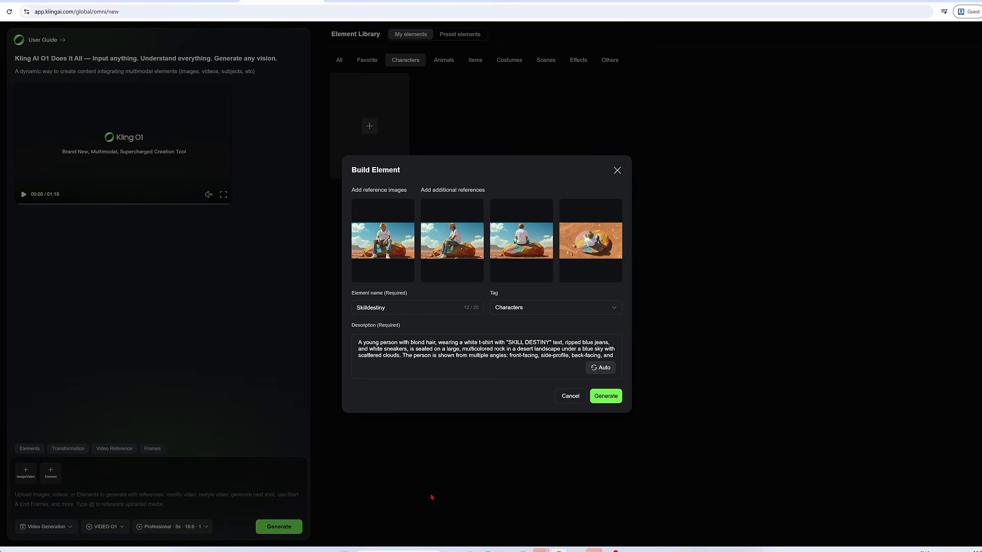
{"action": "left_click", "coordinate": [607, 398]}
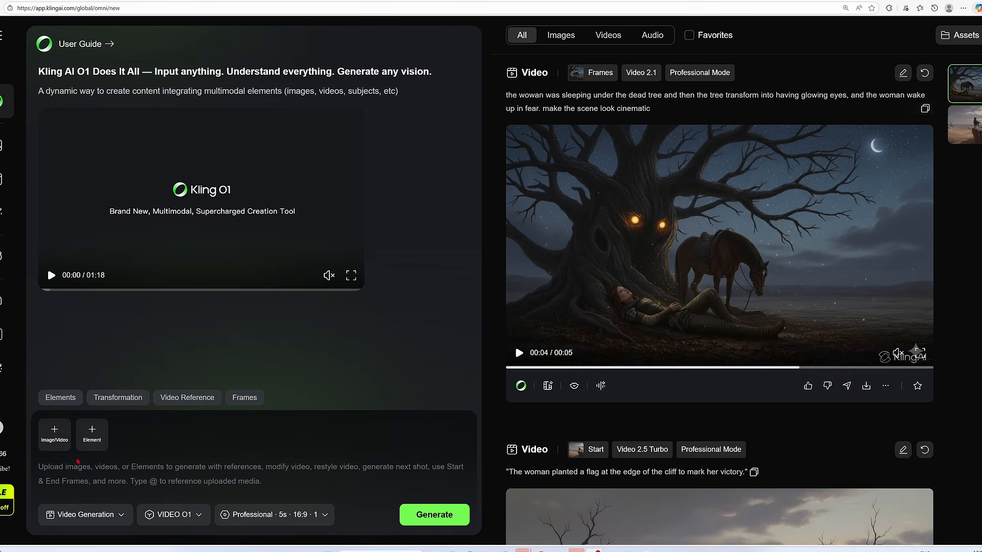
Step: Add the Skilldestiny element to the video prompt and upload the ant and green grassland pictures as reference images
{"action": "left_click", "coordinate": [92, 434]}
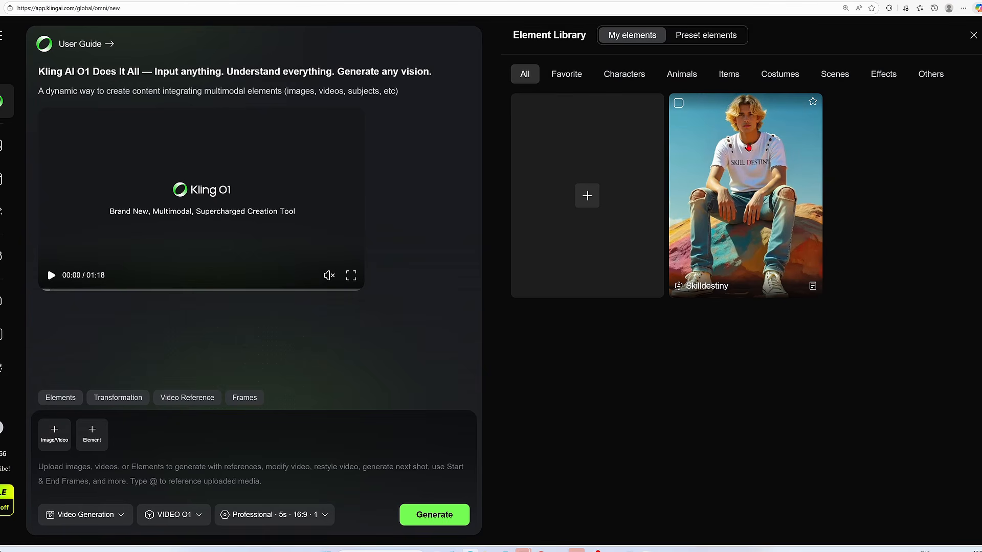
{"action": "left_click", "coordinate": [725, 275]}
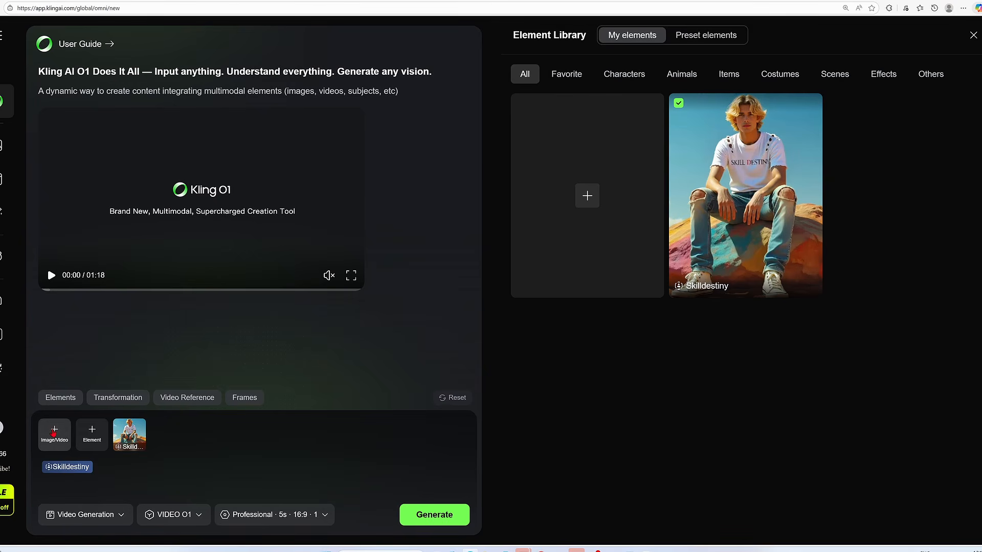
{"action": "left_click", "coordinate": [54, 432]}
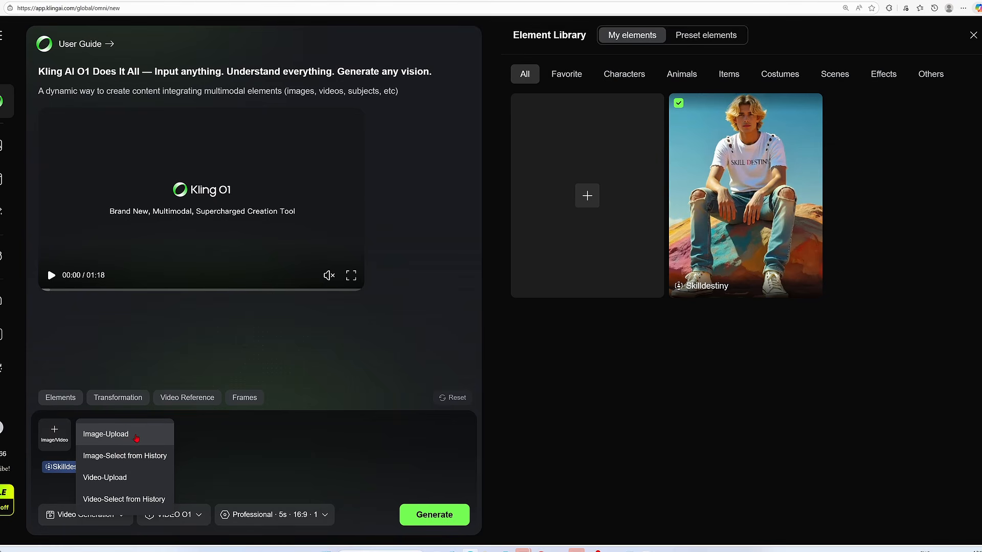
{"action": "left_click", "coordinate": [139, 444]}
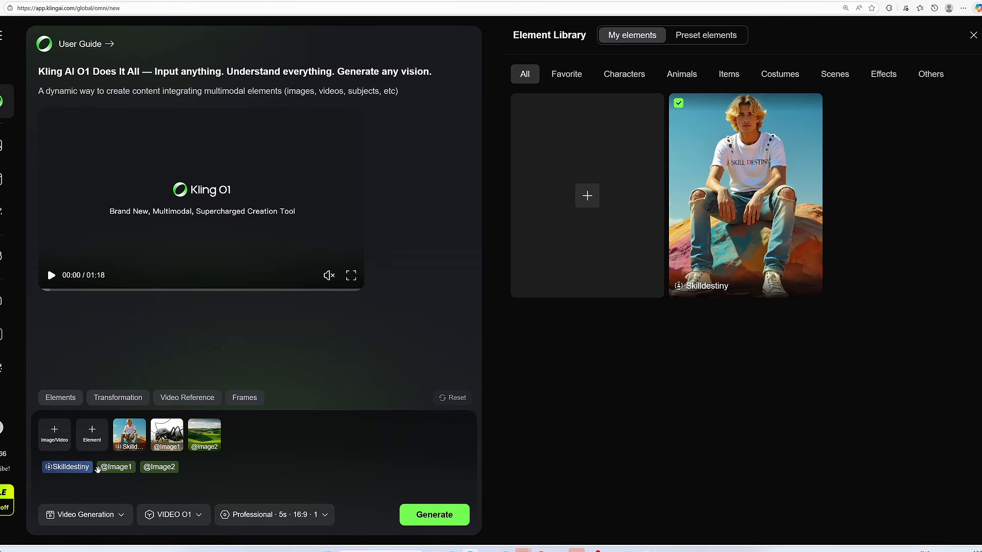
{"action": "type", "text": "rides on the giant ant from @Image1"}
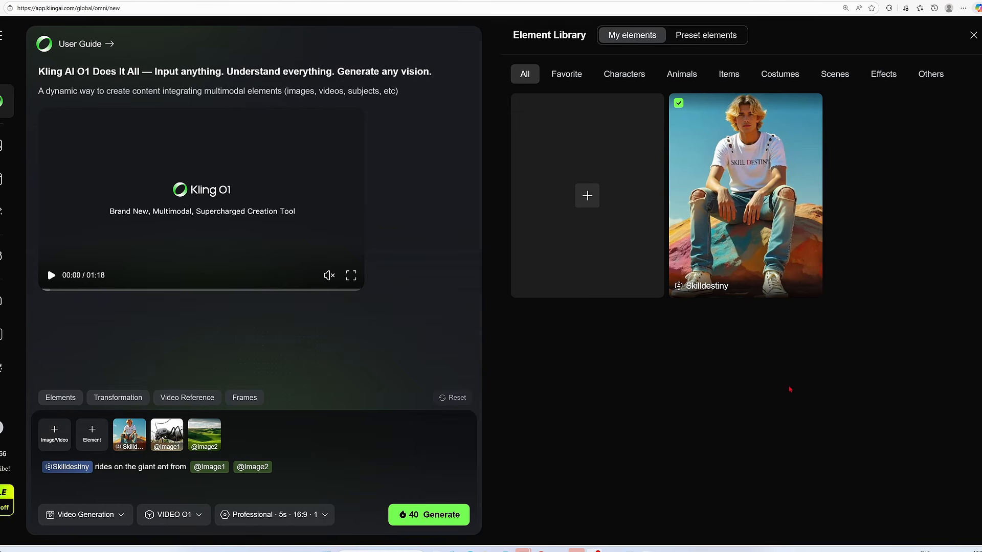
{"action": "type", "text": " traveling through the gr"}
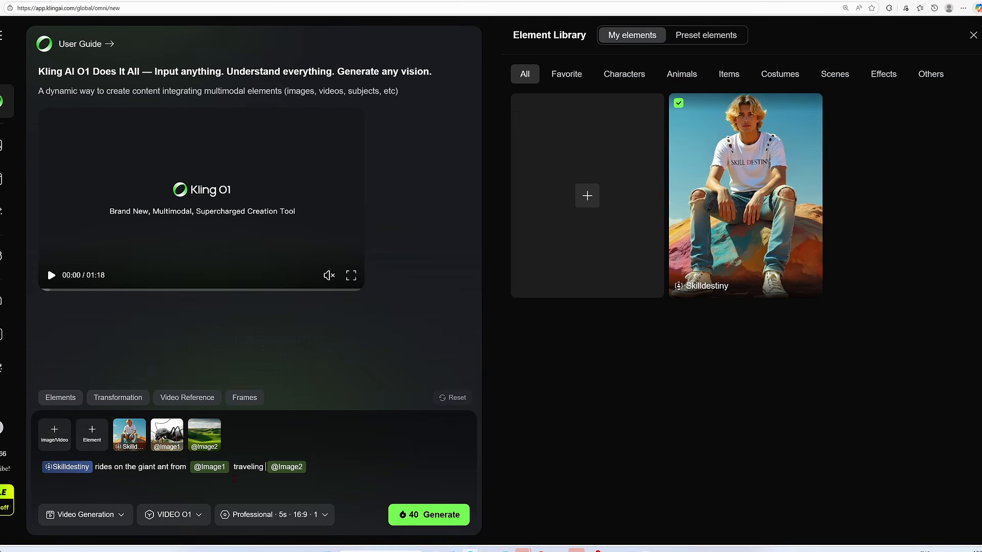
{"action": "type", "text": "een grassland of"}
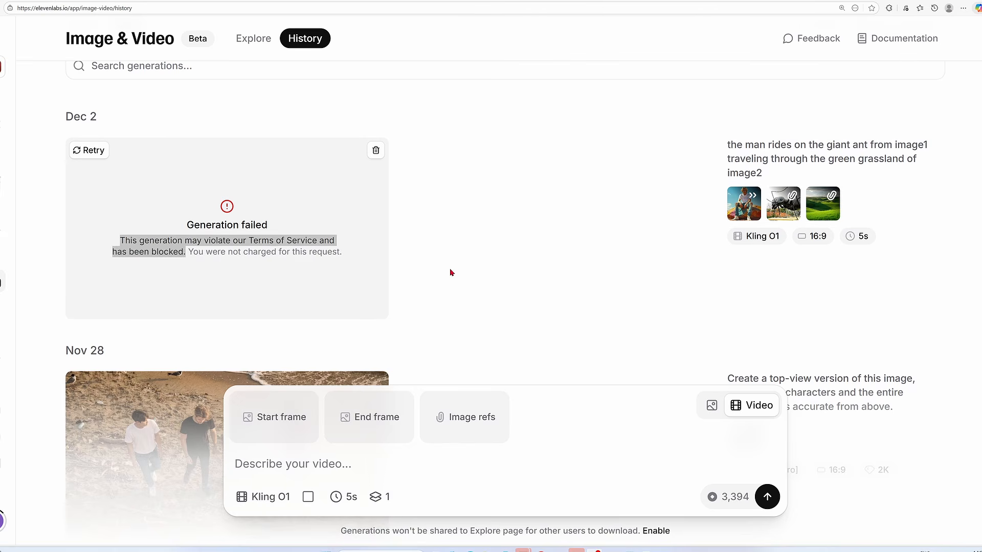
Step: Switch to the ElevenLabs Image & Video history and review the giant ant generation and the two motorcycle grassland videos
{"action": "left_click", "coordinate": [450, 272]}
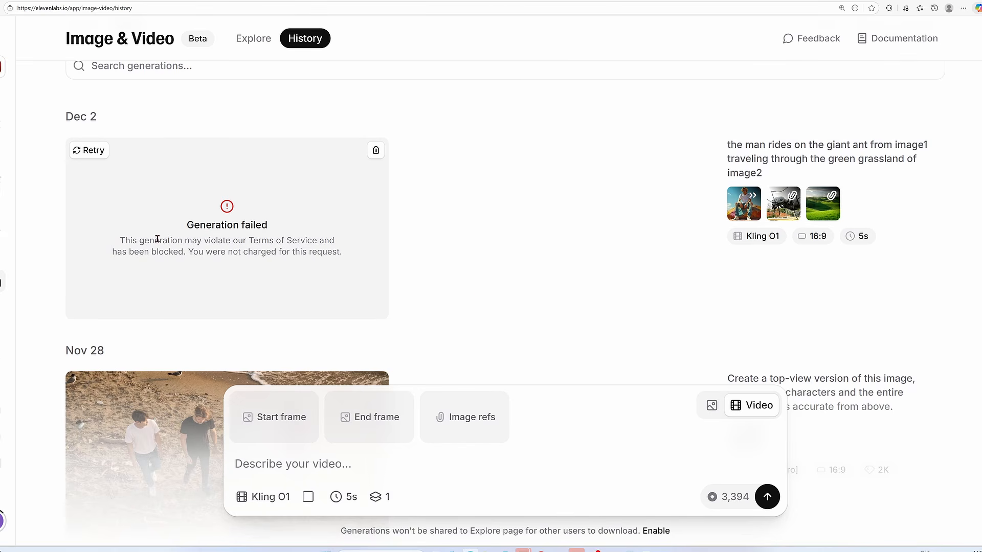
{"action": "left_click_drag", "start_coordinate": [178, 224], "coordinate": [192, 265]}
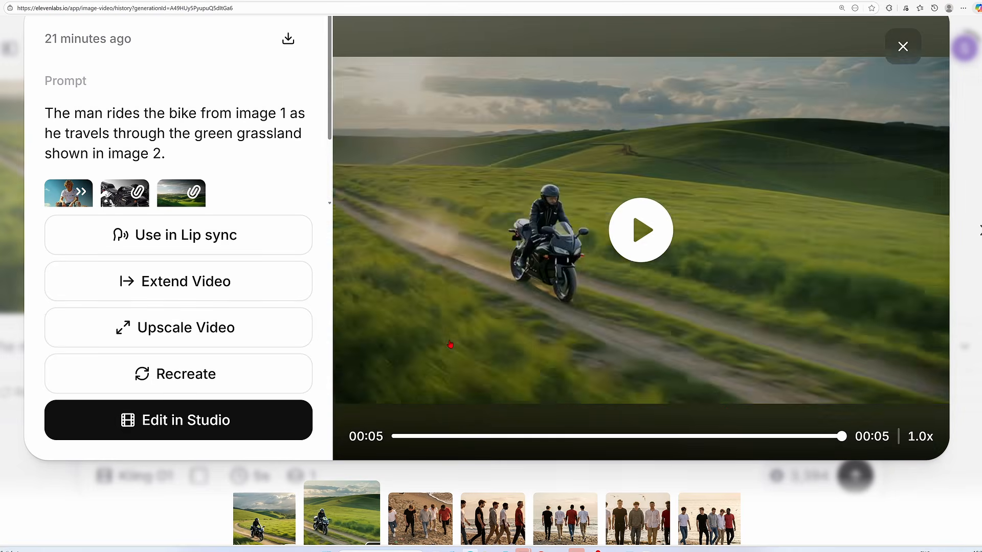
{"action": "left_click", "coordinate": [450, 344]}
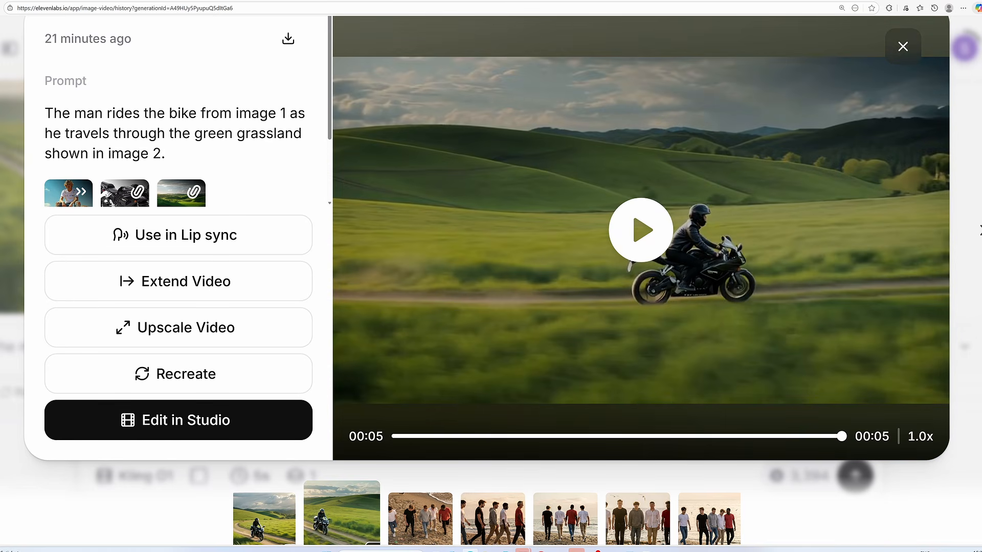
{"action": "left_click", "coordinate": [903, 47]}
{"action": "scroll", "coordinate": [300, 275], "scroll_direction": "down", "scroll_amount": 2}
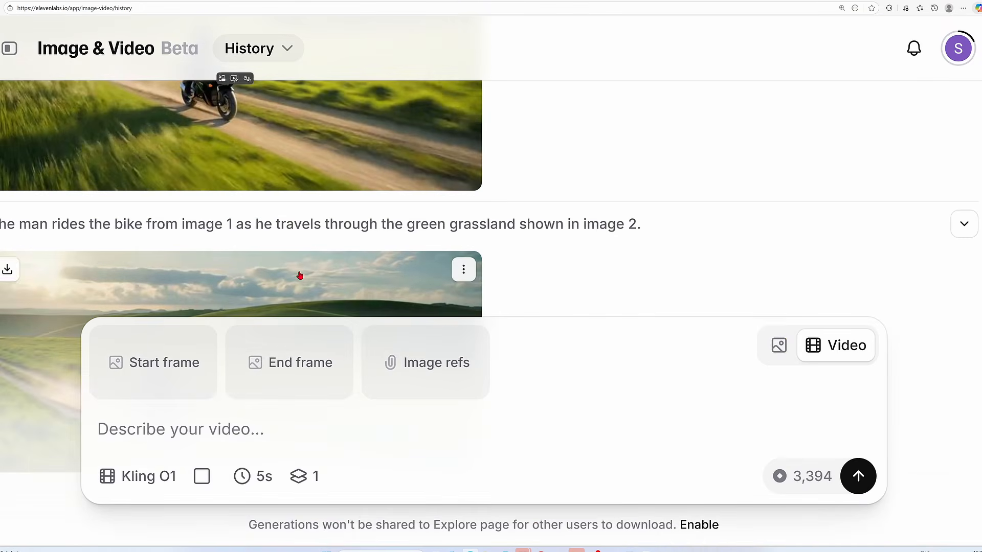
{"action": "scroll", "coordinate": [270, 149], "scroll_direction": "up", "scroll_amount": 3}
{"action": "left_click", "coordinate": [237, 233]}
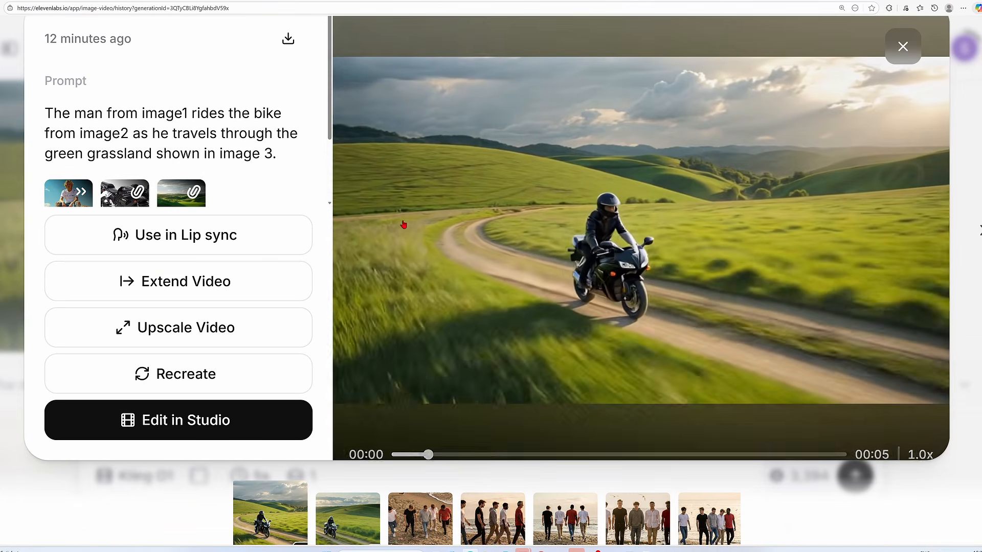